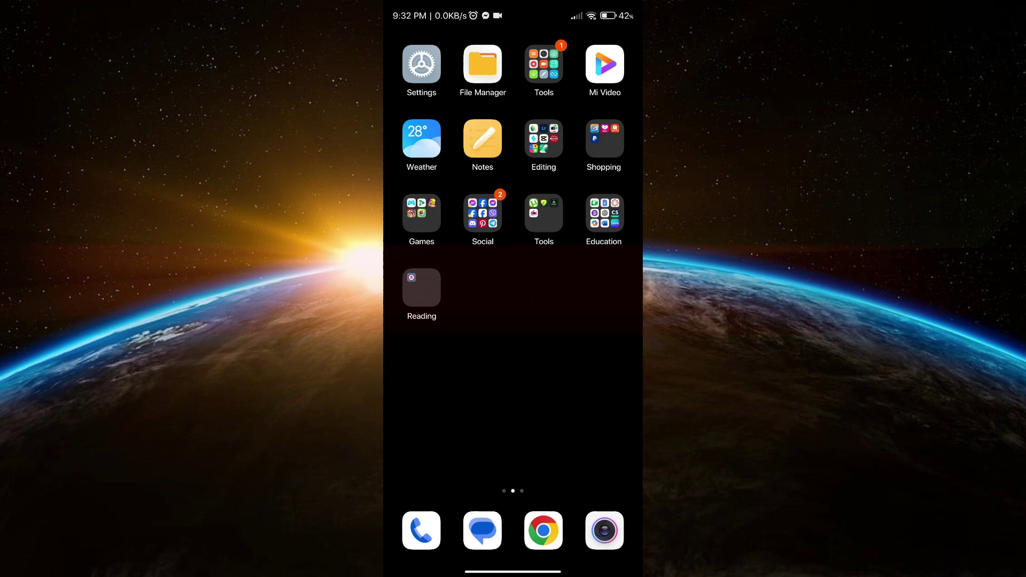
Launch Facebook from the Social folder on the Android home screen.
click(483, 212)
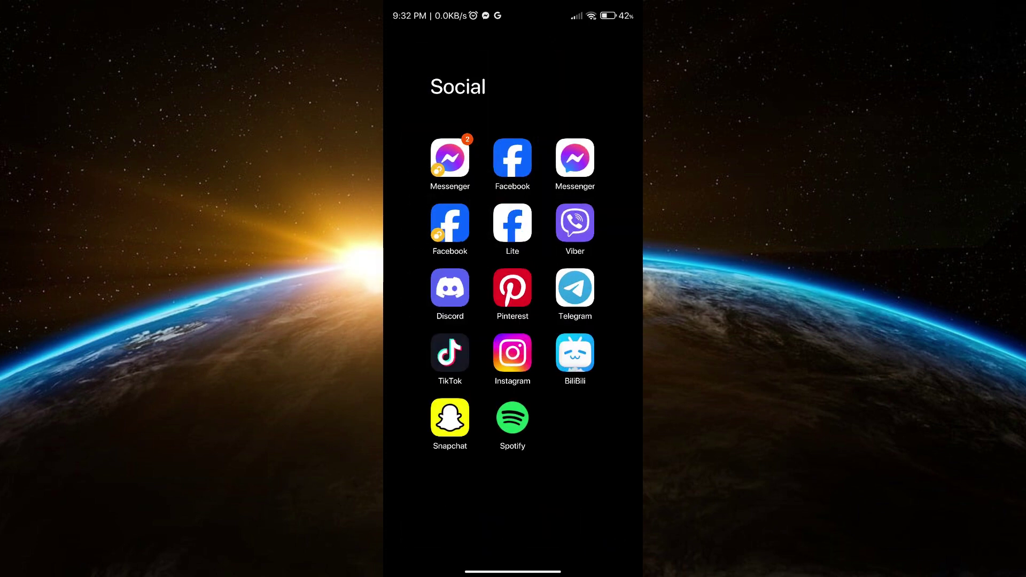
click(512, 158)
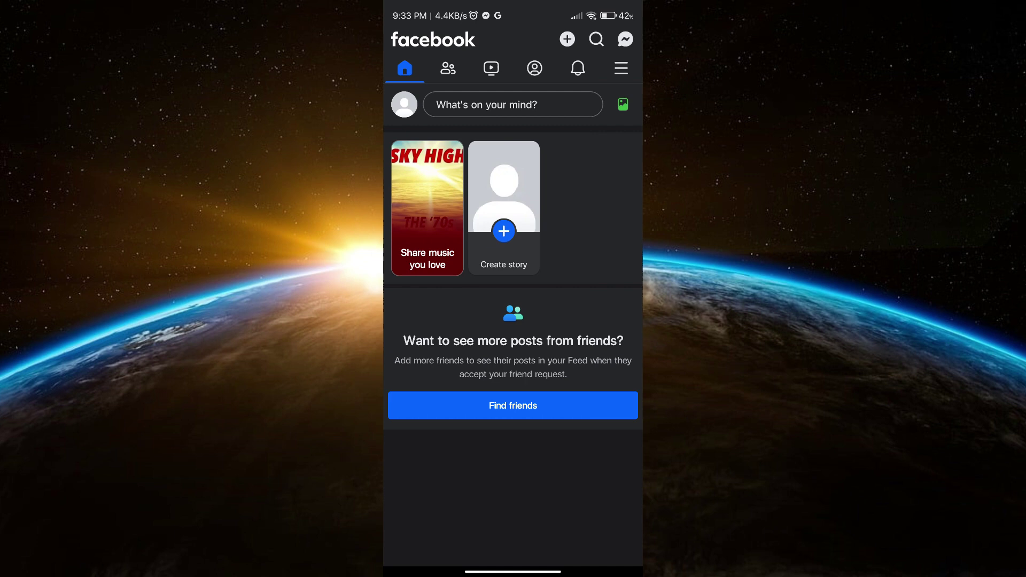
Search Facebook for the pasted name 'aei'.
click(596, 40)
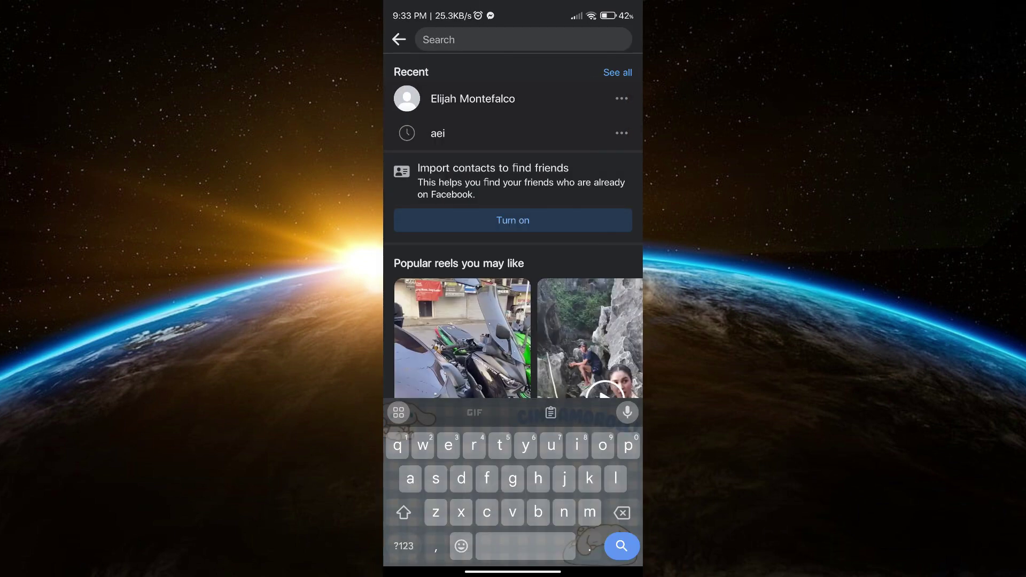
click(439, 37)
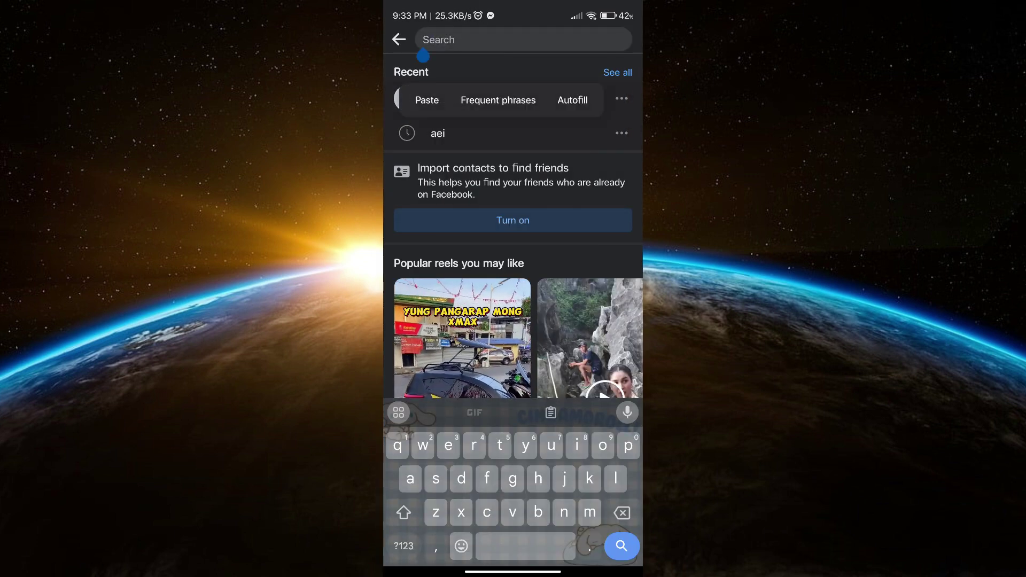
click(425, 100)
click(622, 546)
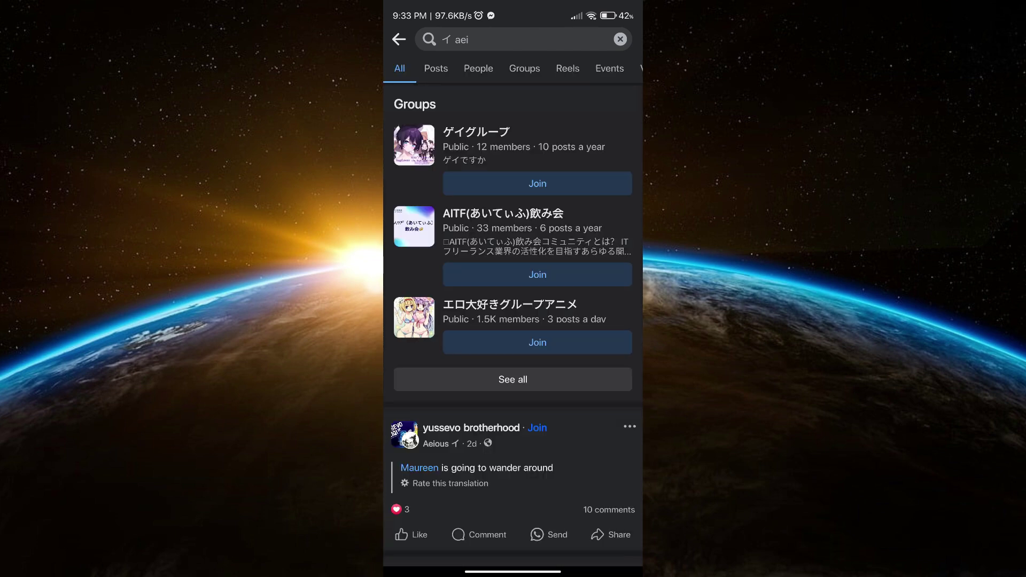
Open the no-photo digital creator profile from the People results and show its options menu.
click(478, 68)
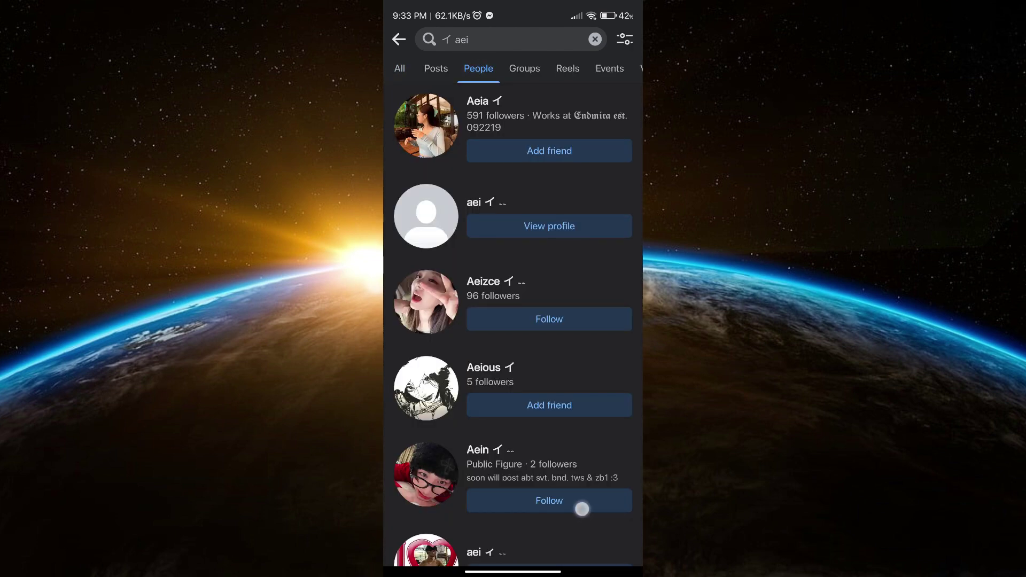
drag(581, 509, 606, 400)
scroll(585, 449, down, 10)
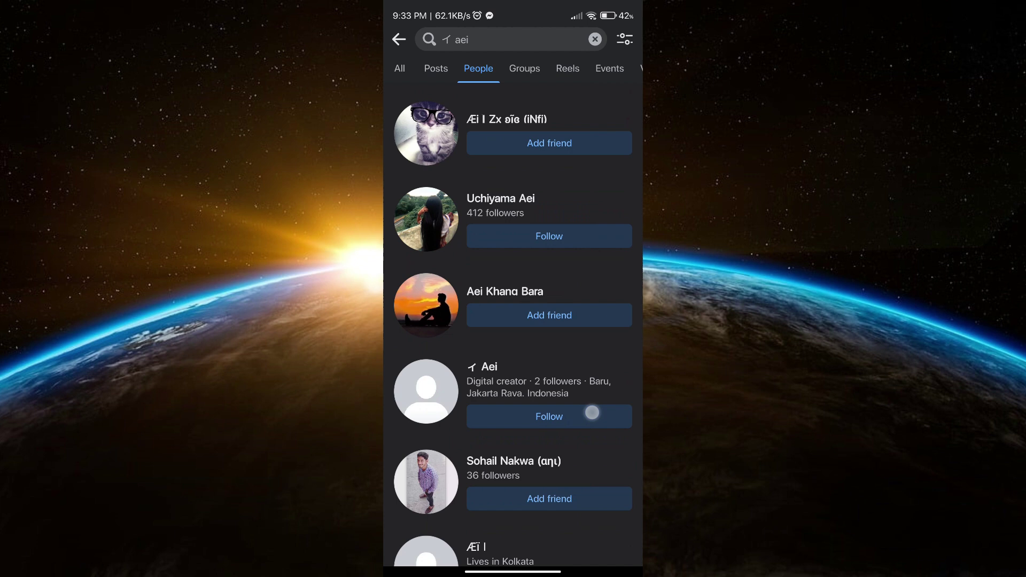
click(513, 385)
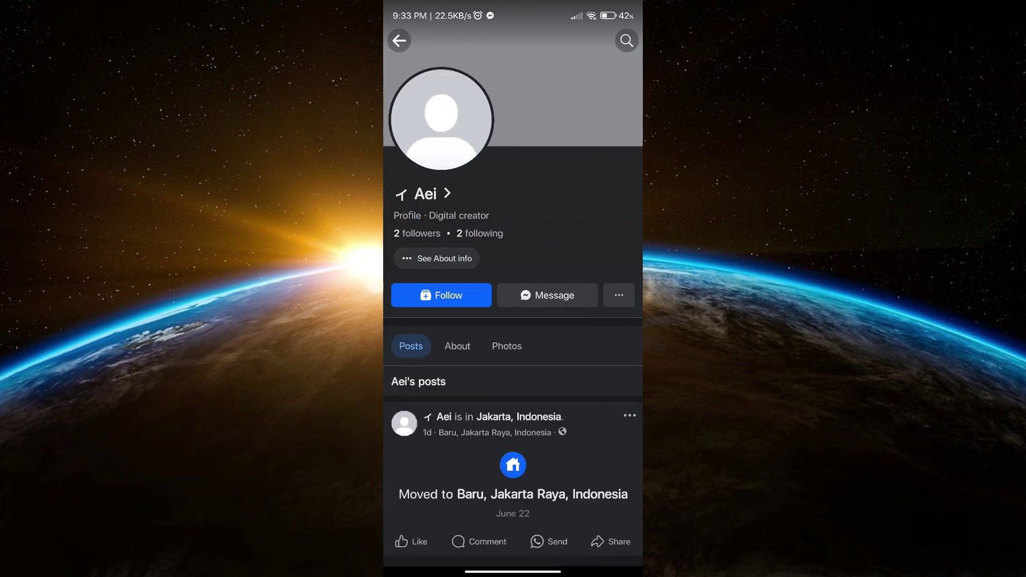
click(618, 295)
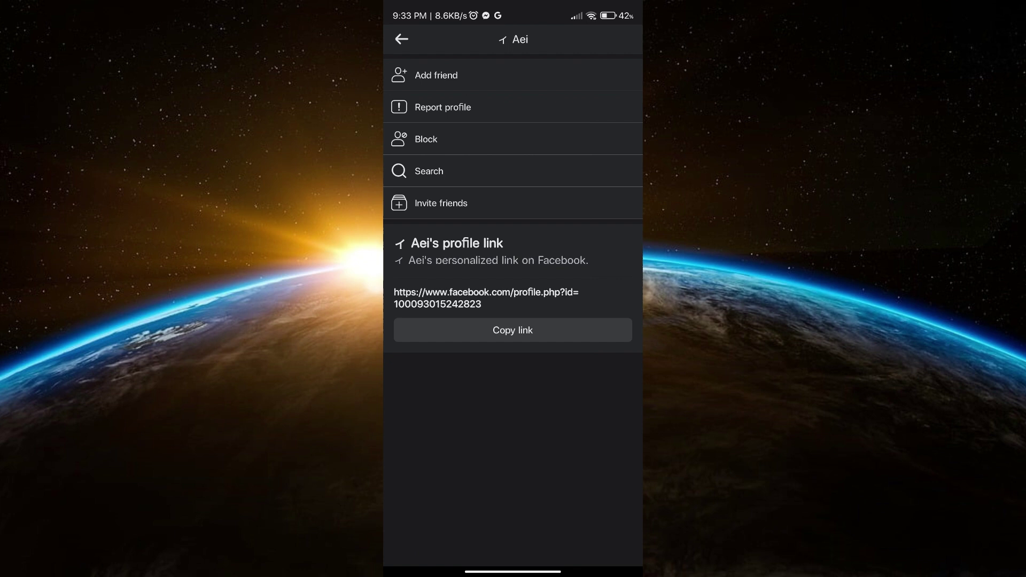
Report the profile as 'Pretending to be something', specifying 'Me'.
click(590, 100)
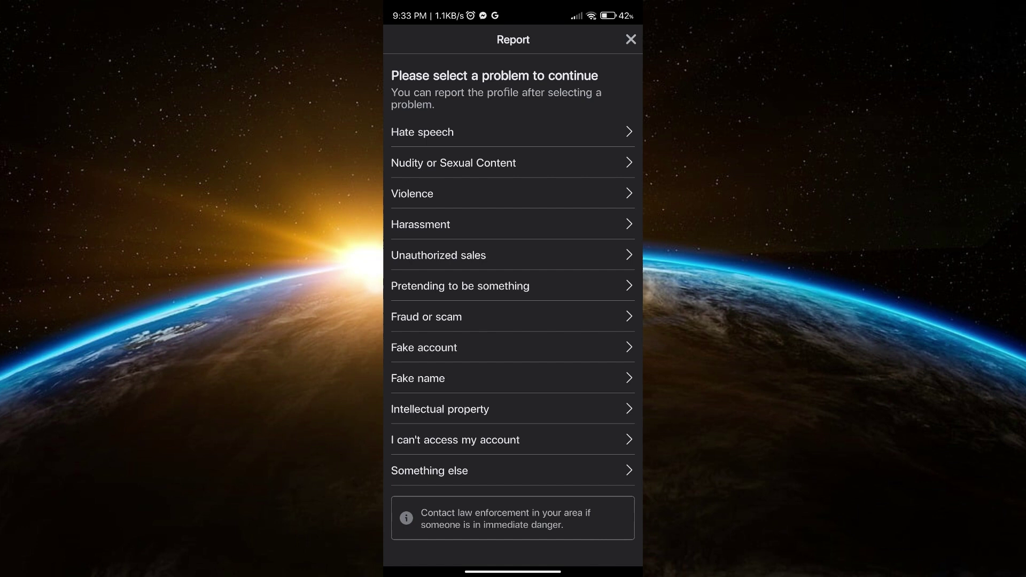
click(528, 291)
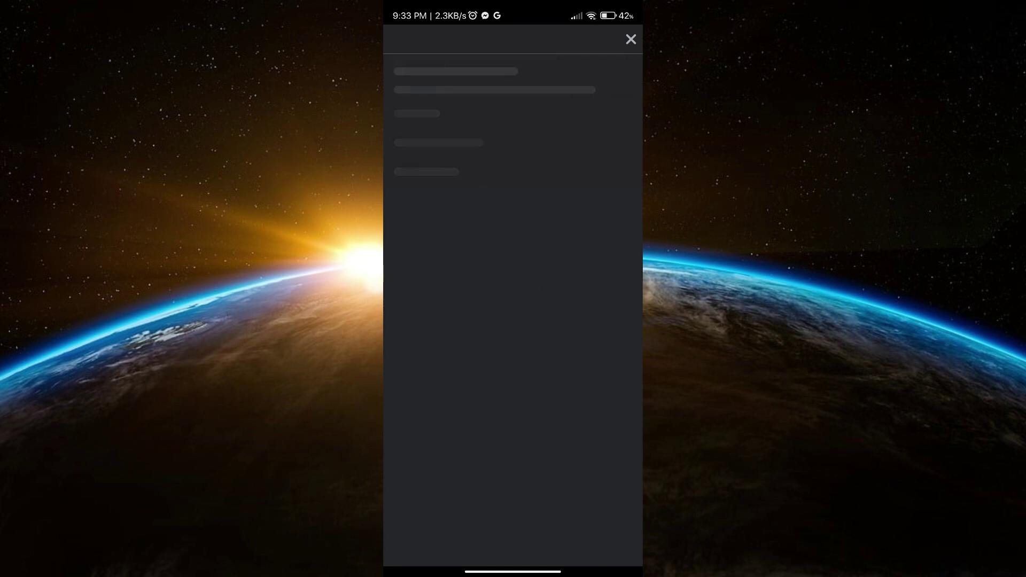
click(592, 117)
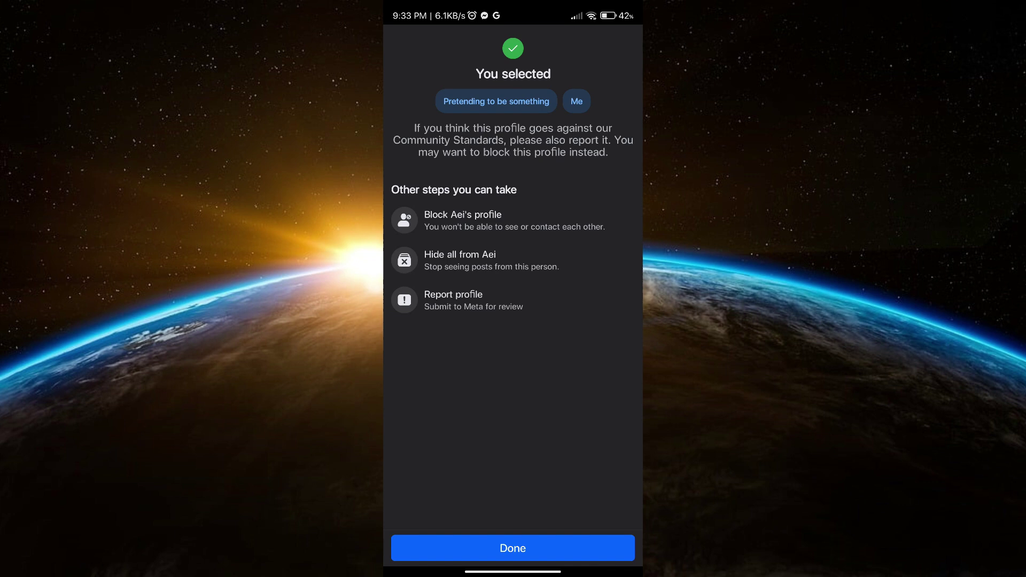
Dismiss the report confirmation with Done to return to the profile options.
click(583, 557)
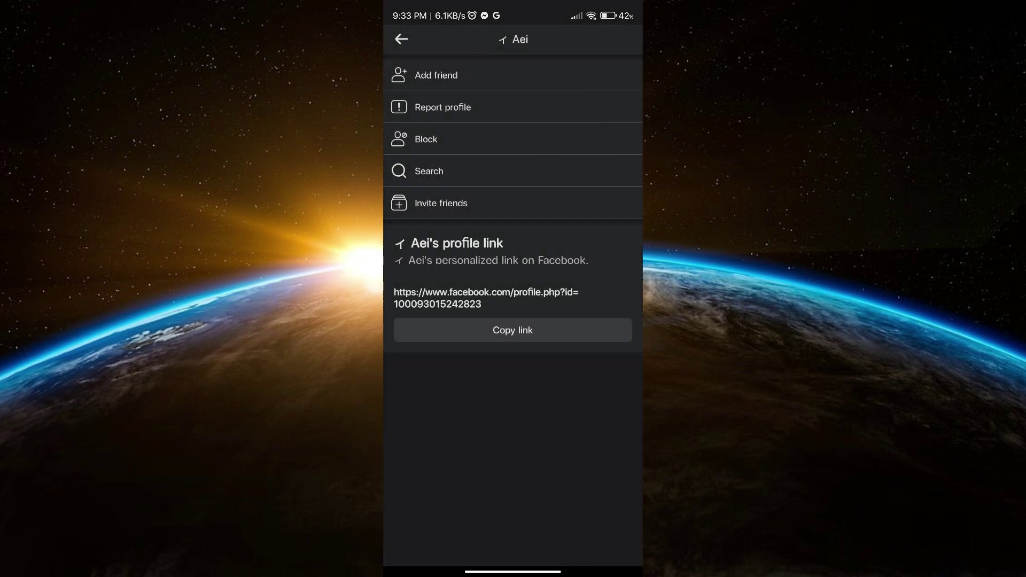